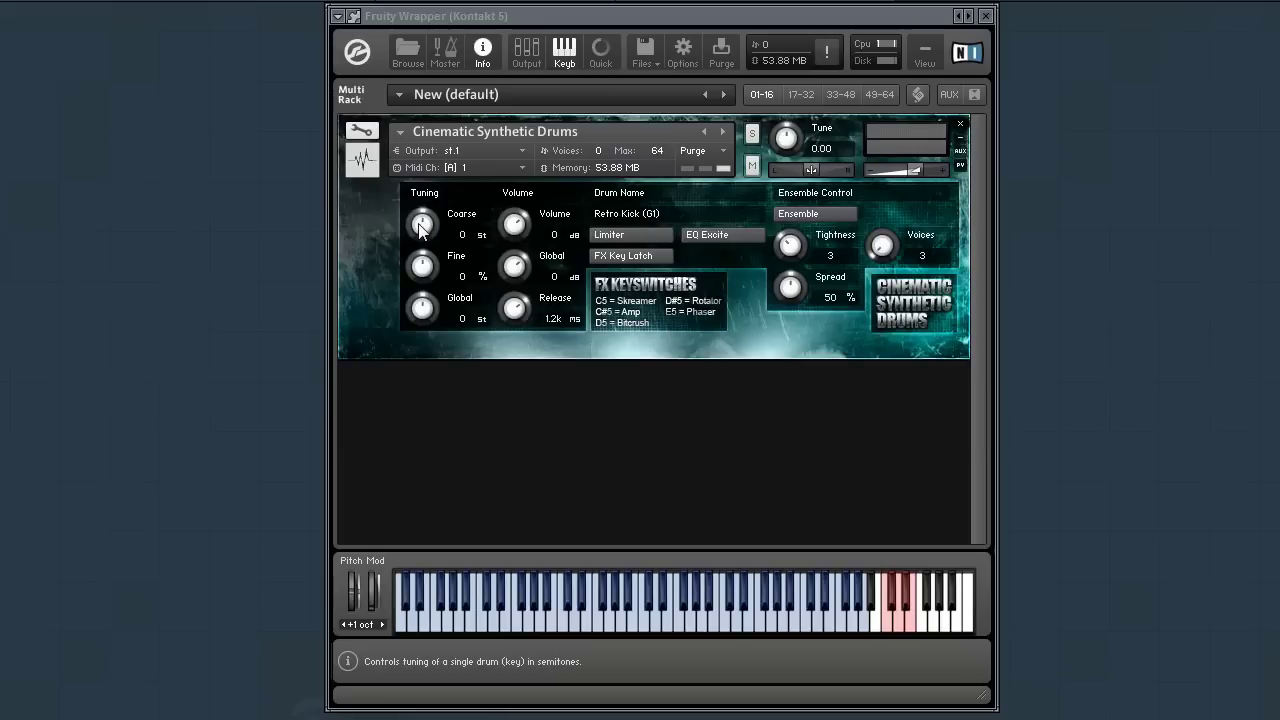
Step: Try the current drum's coarse tuning (+12, -5) and volume, then reset both to 0
left_click_drag(421, 229, 436, 152)
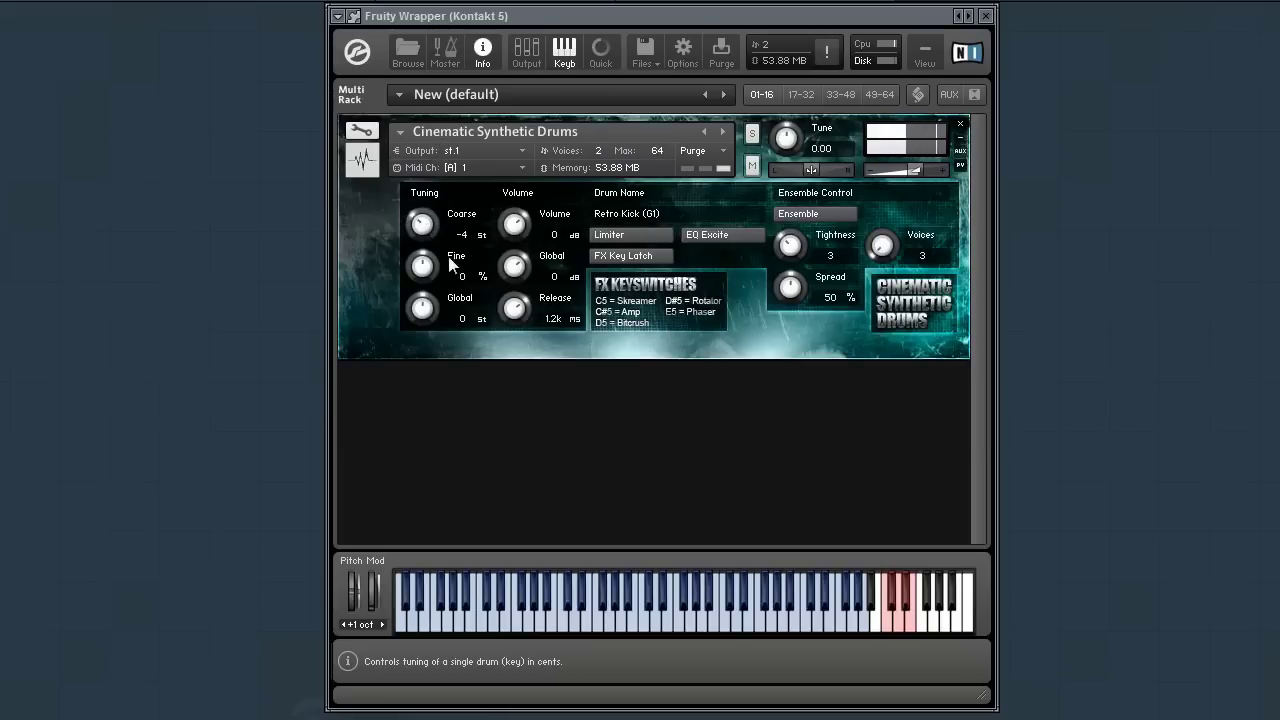
left_click_drag(449, 277, 522, 231)
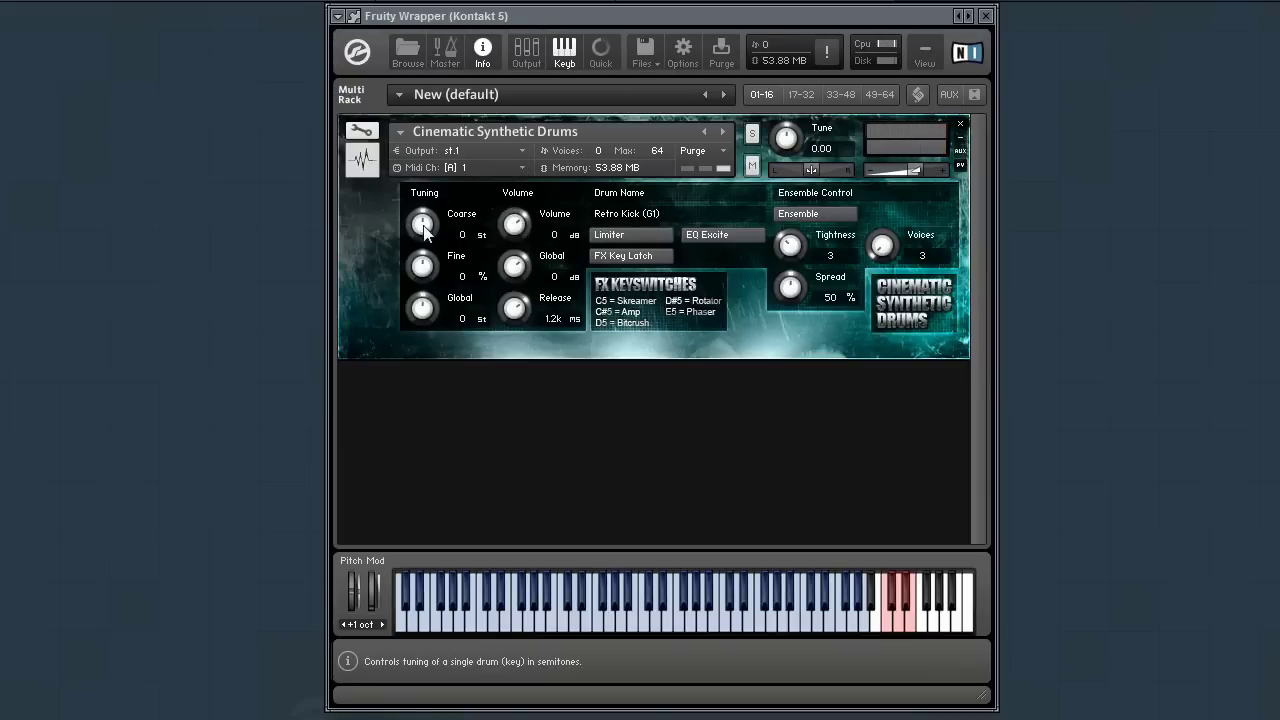
left_click_drag(423, 222, 446, 45)
left_click_drag(424, 229, 429, 282)
left_click_drag(516, 228, 522, 190)
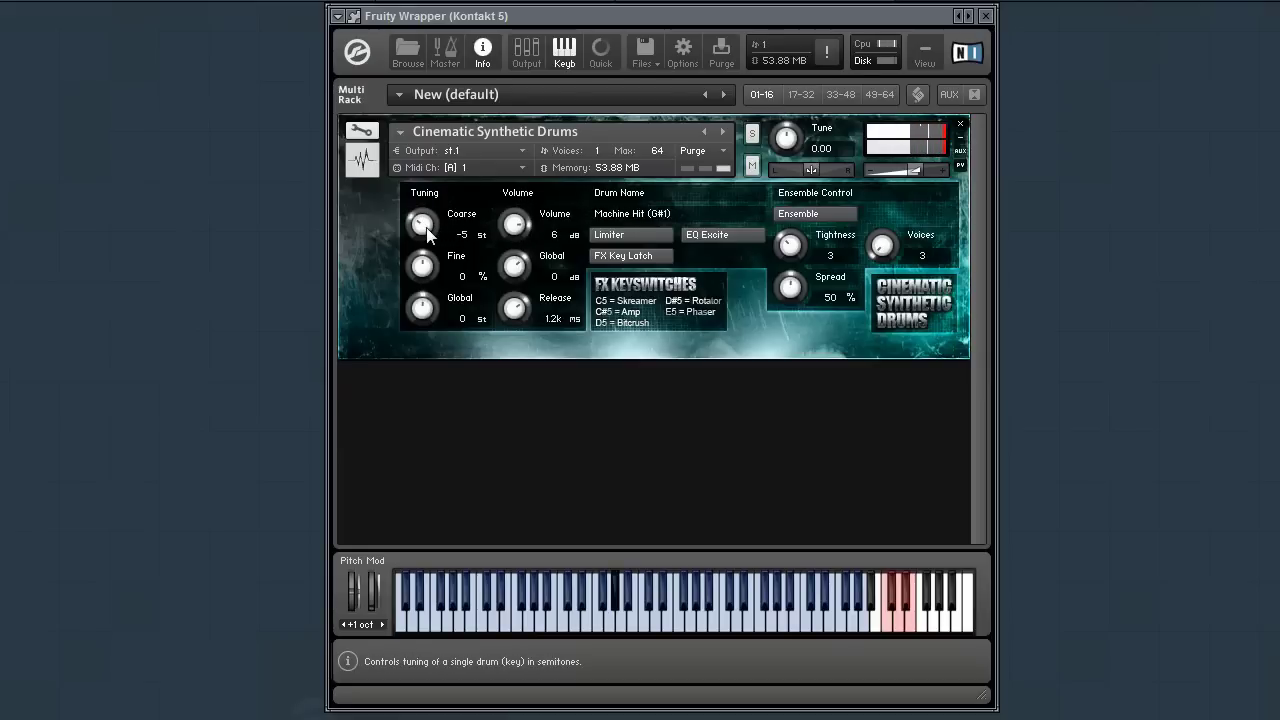
left_click(424, 228, "ctrl")
left_click(516, 226, "ctrl")
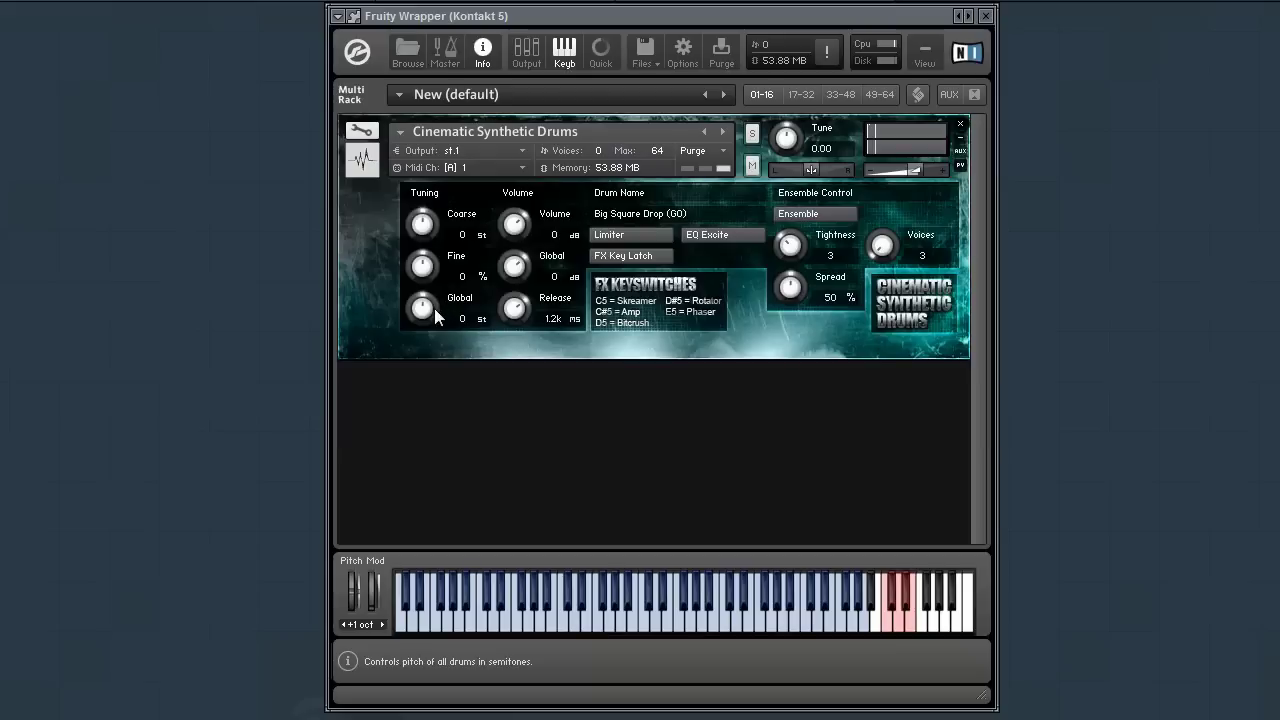
Step: Sweep the Global tuning down, reset it, then settle it at -1 semitone
left_click_drag(435, 311, 450, 417)
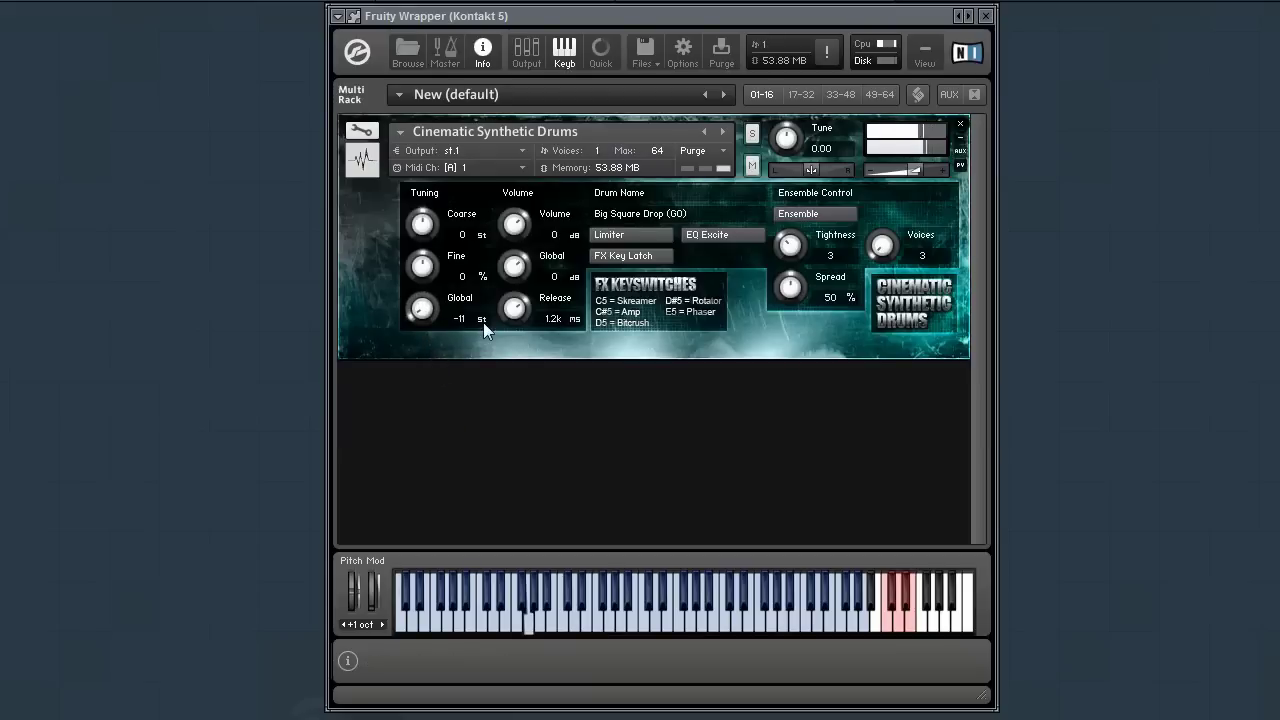
left_click(422, 310, "ctrl")
left_click_drag(422, 310, 424, 314)
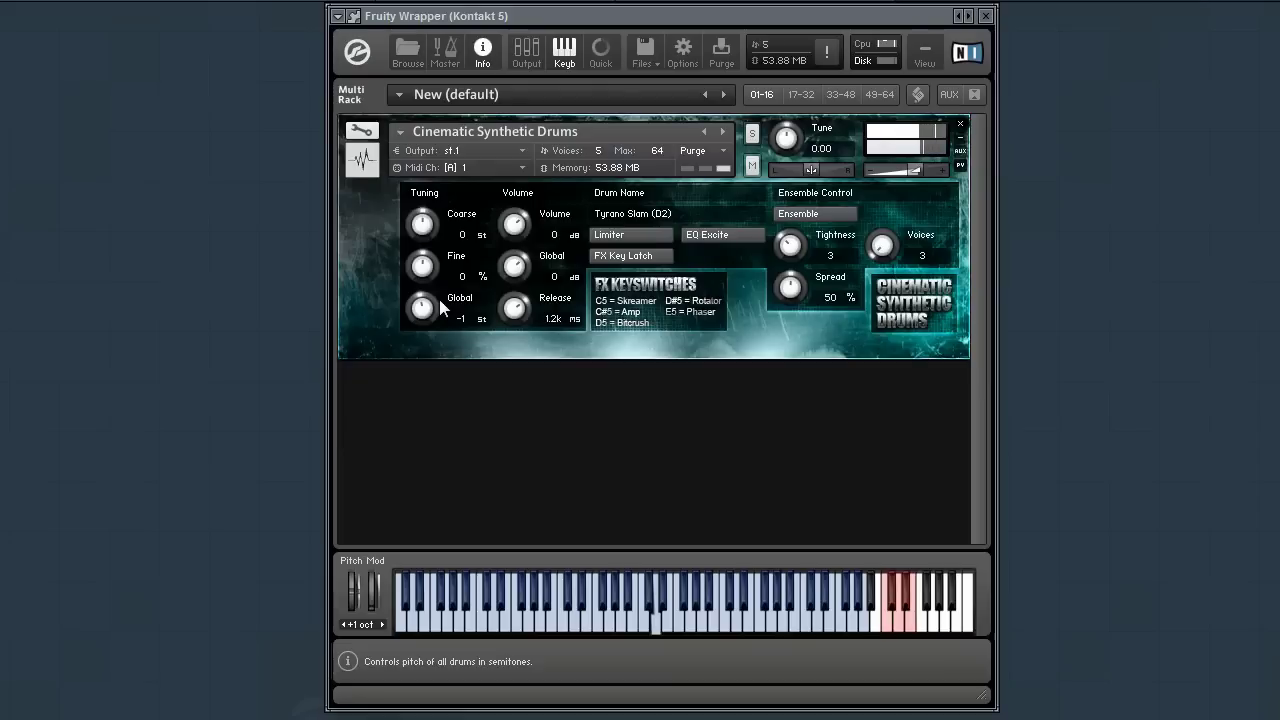
Step: Reset global tuning to 0 and enable Ensemble with tightness 2 and 6 voices
left_click(423, 314, "ctrl")
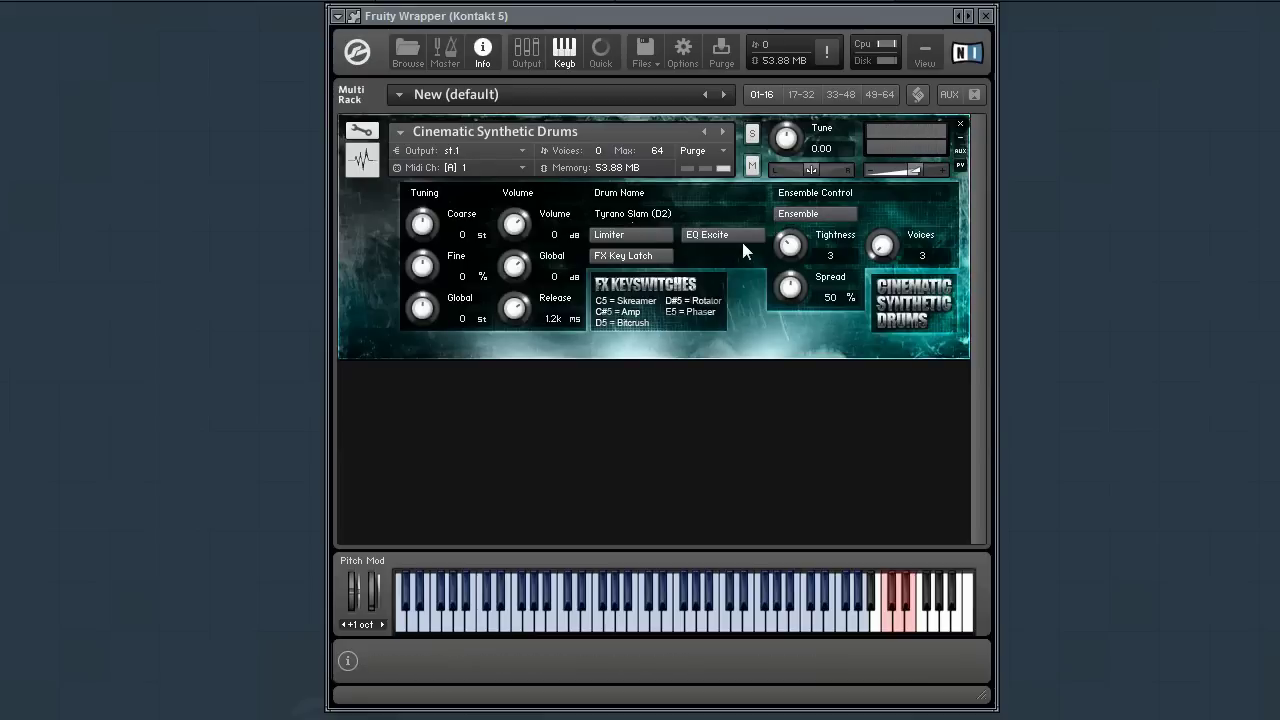
left_click(797, 215)
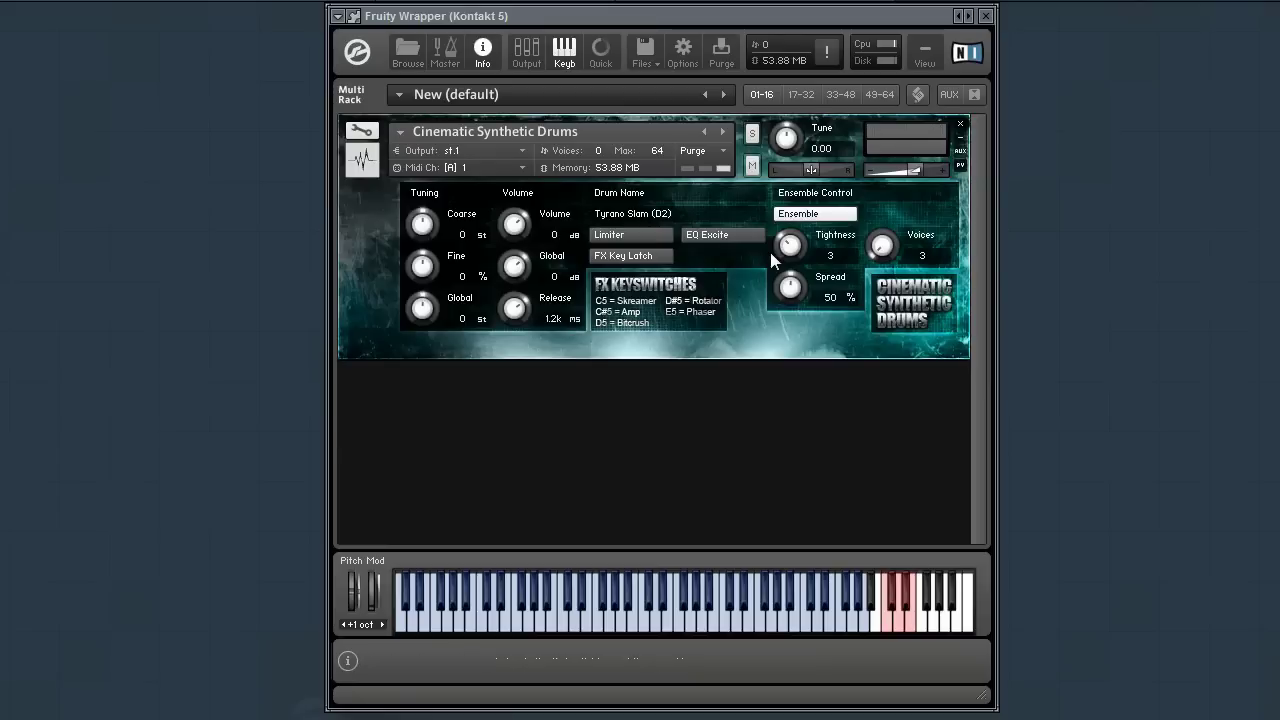
left_click_drag(793, 250, 801, 306)
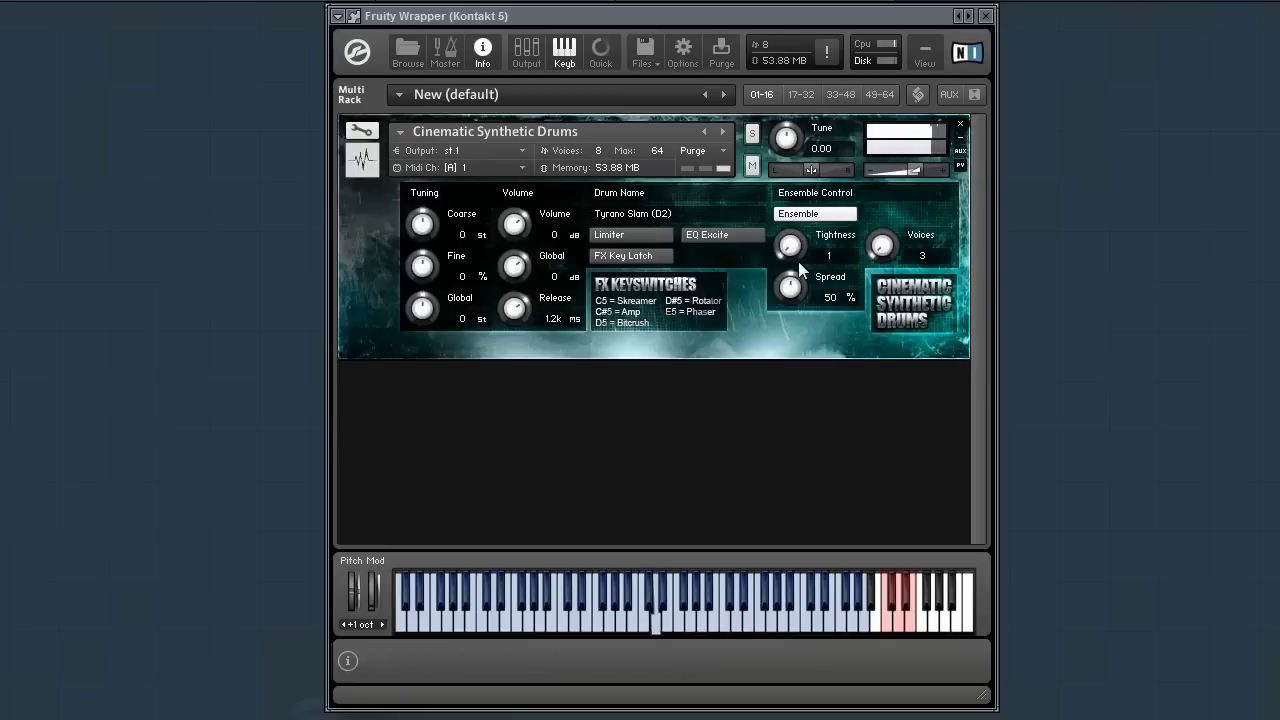
left_click_drag(790, 195, 792, 143)
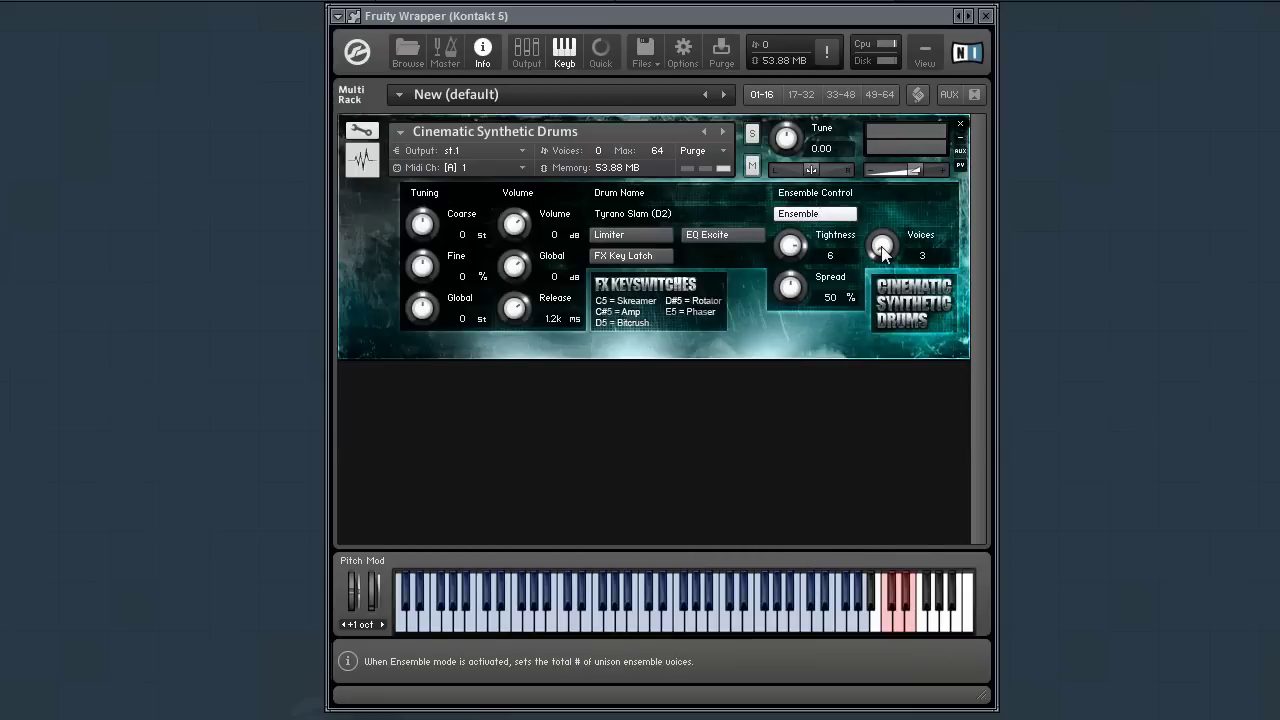
Step: Sweep the ensemble spread up to 100%, then settle it at 29%
scroll(881, 252, "up", 1)
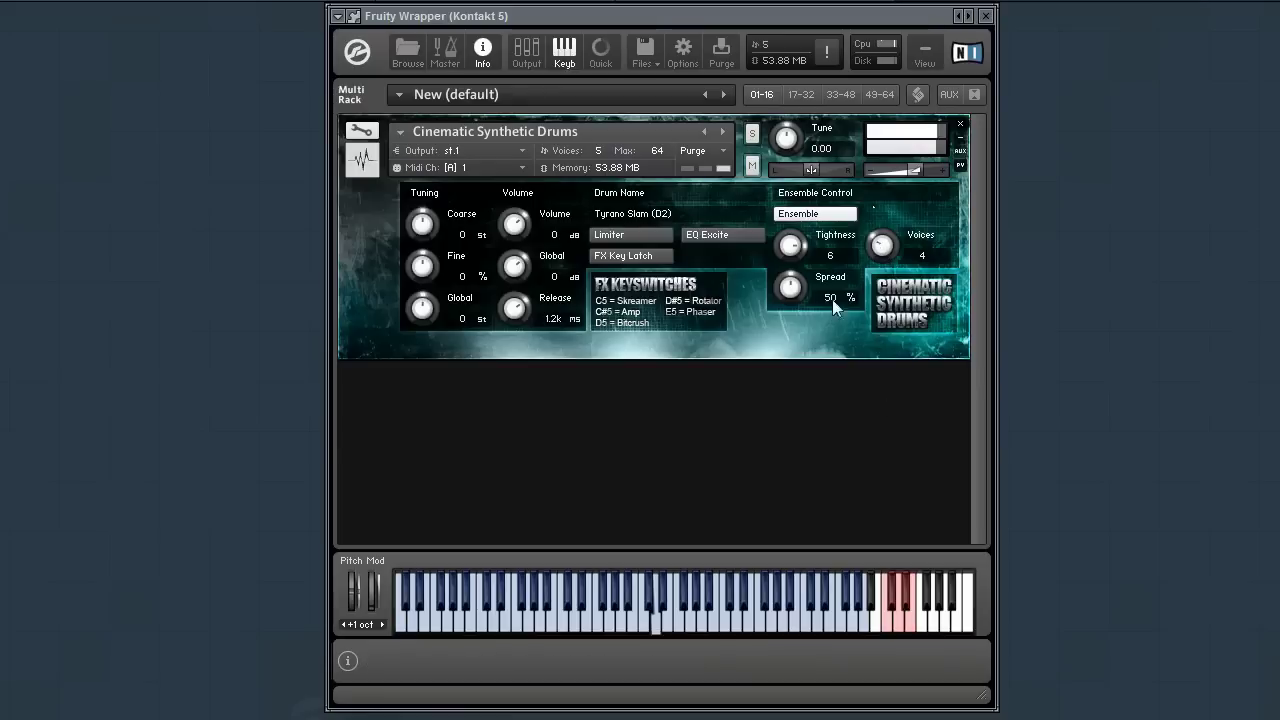
scroll(888, 258, "up", 1)
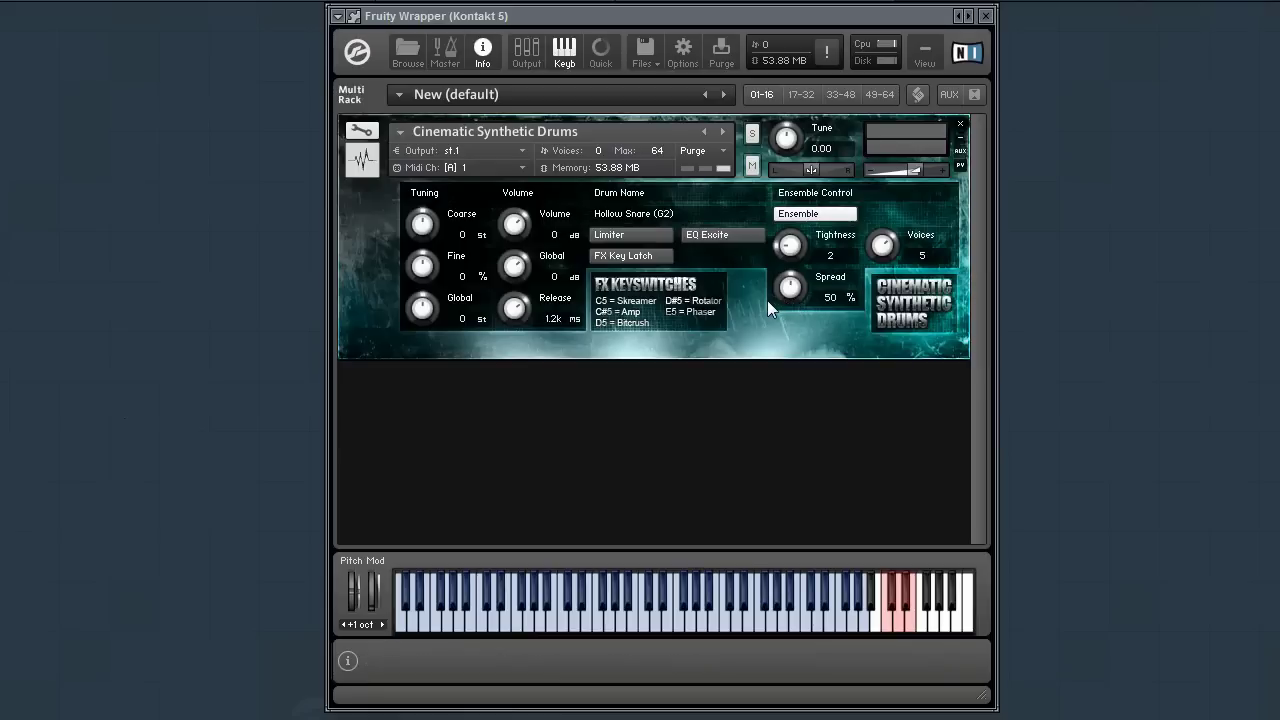
left_click_drag(790, 288, 803, 220)
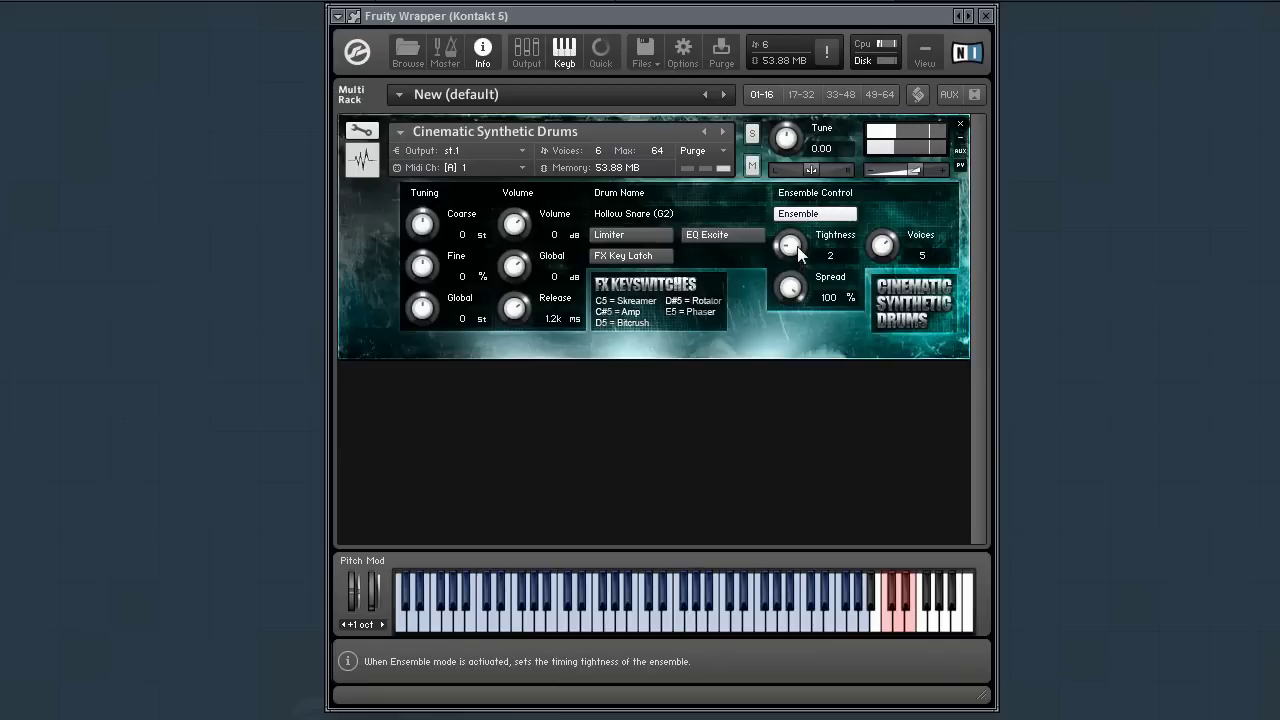
left_click_drag(906, 246, 880, 183)
left_click_drag(790, 288, 814, 463)
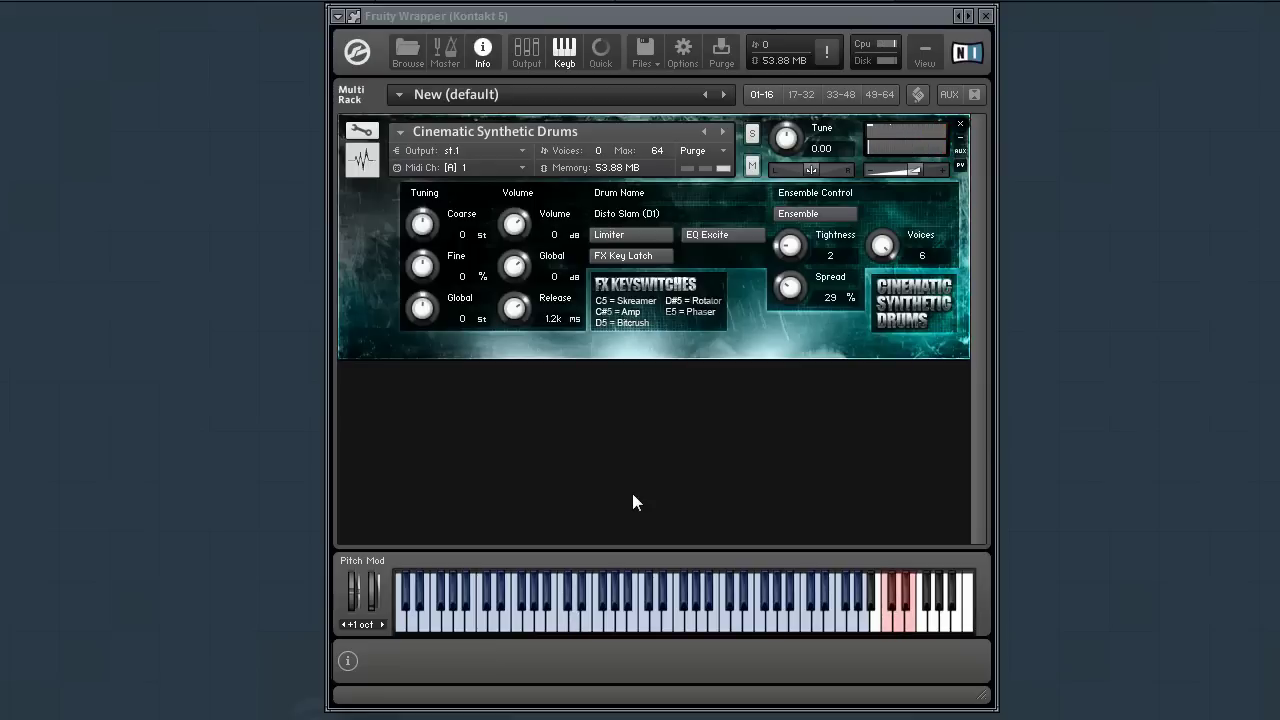
left_click(631, 258)
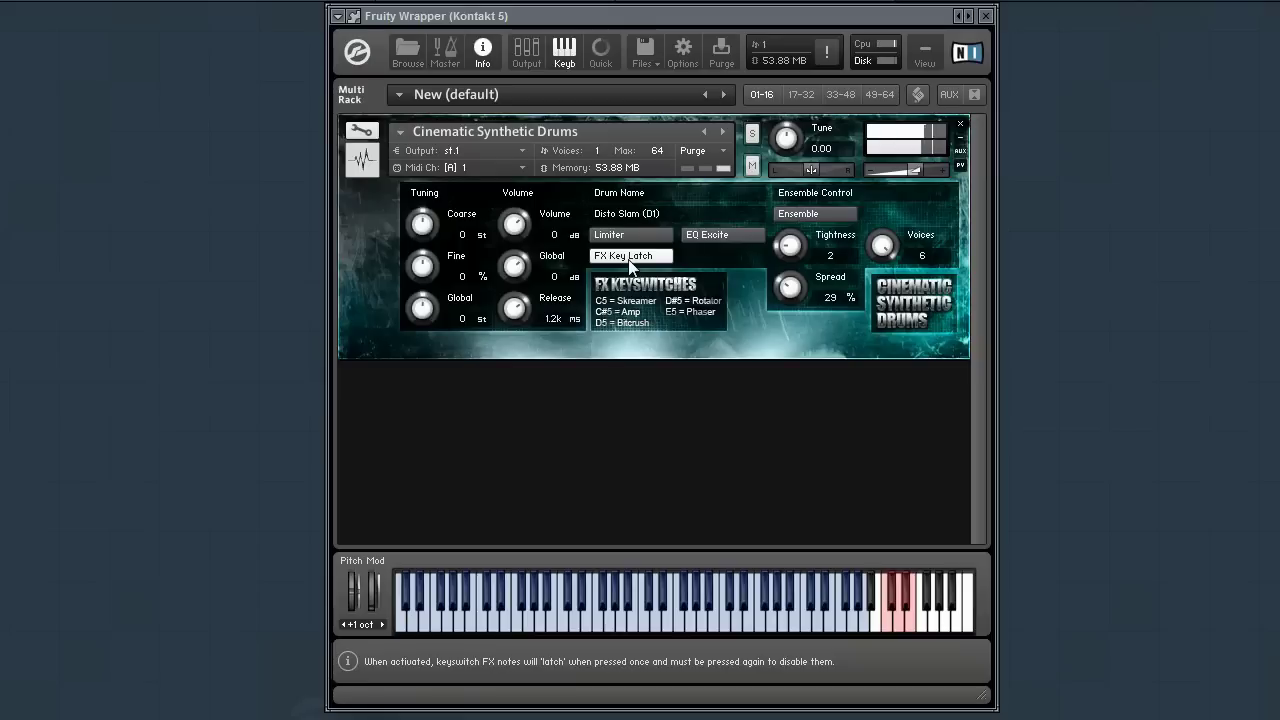
left_click(630, 258)
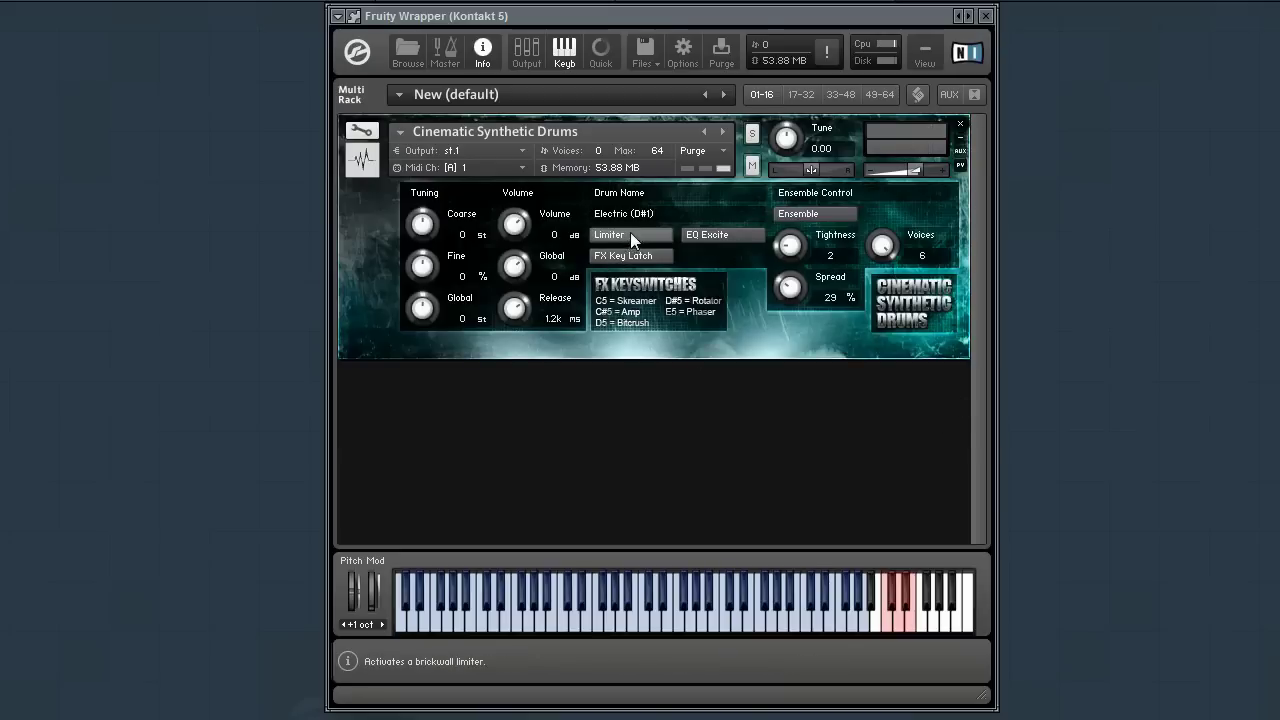
left_click(694, 236)
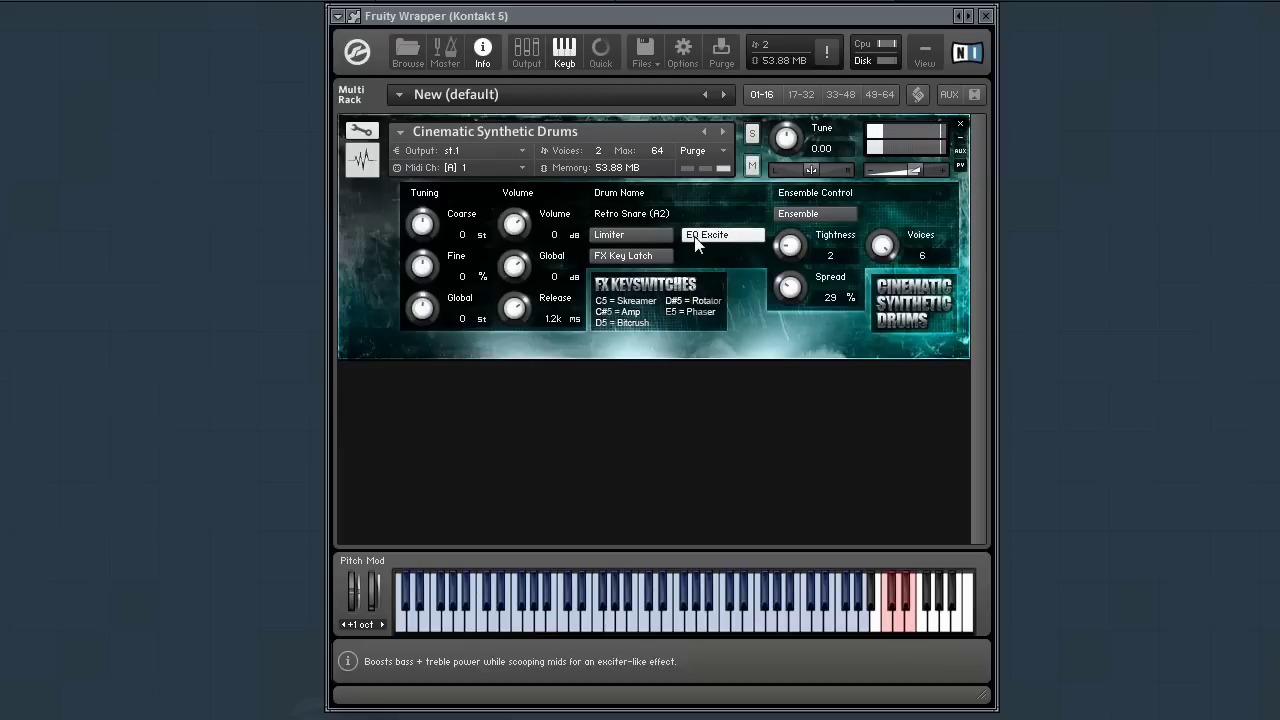
left_click(701, 237)
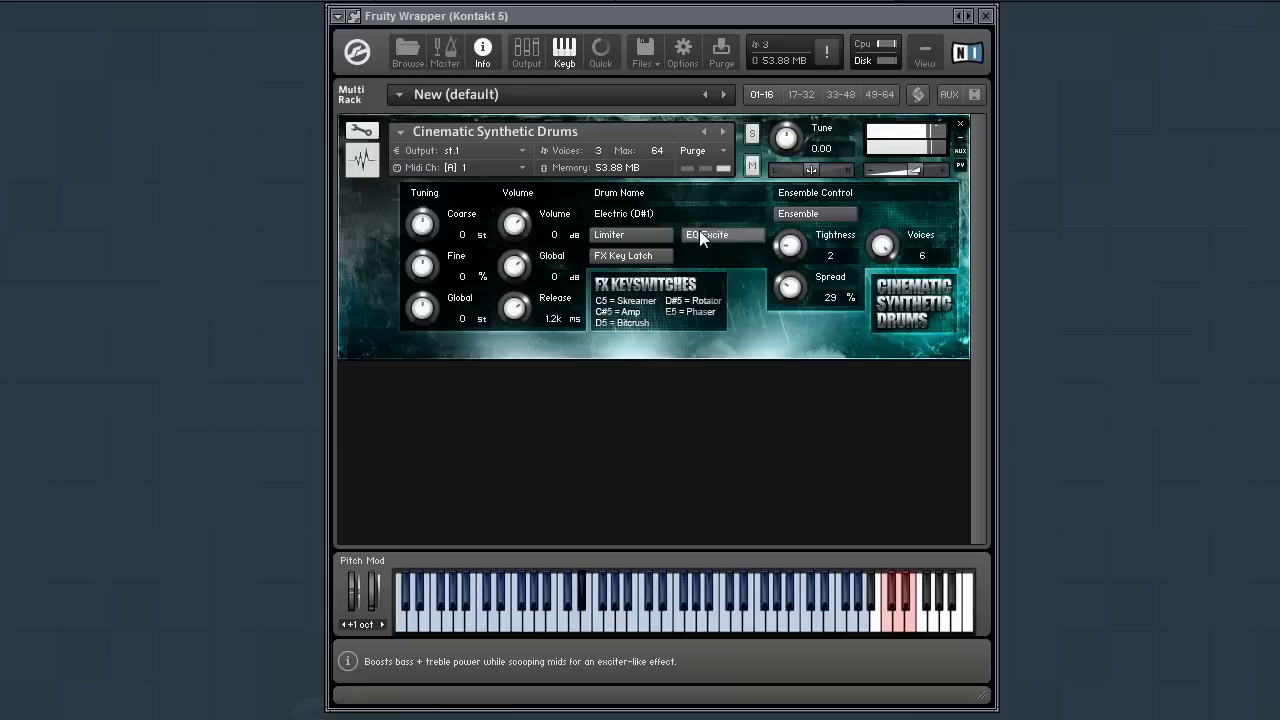
left_click(701, 237)
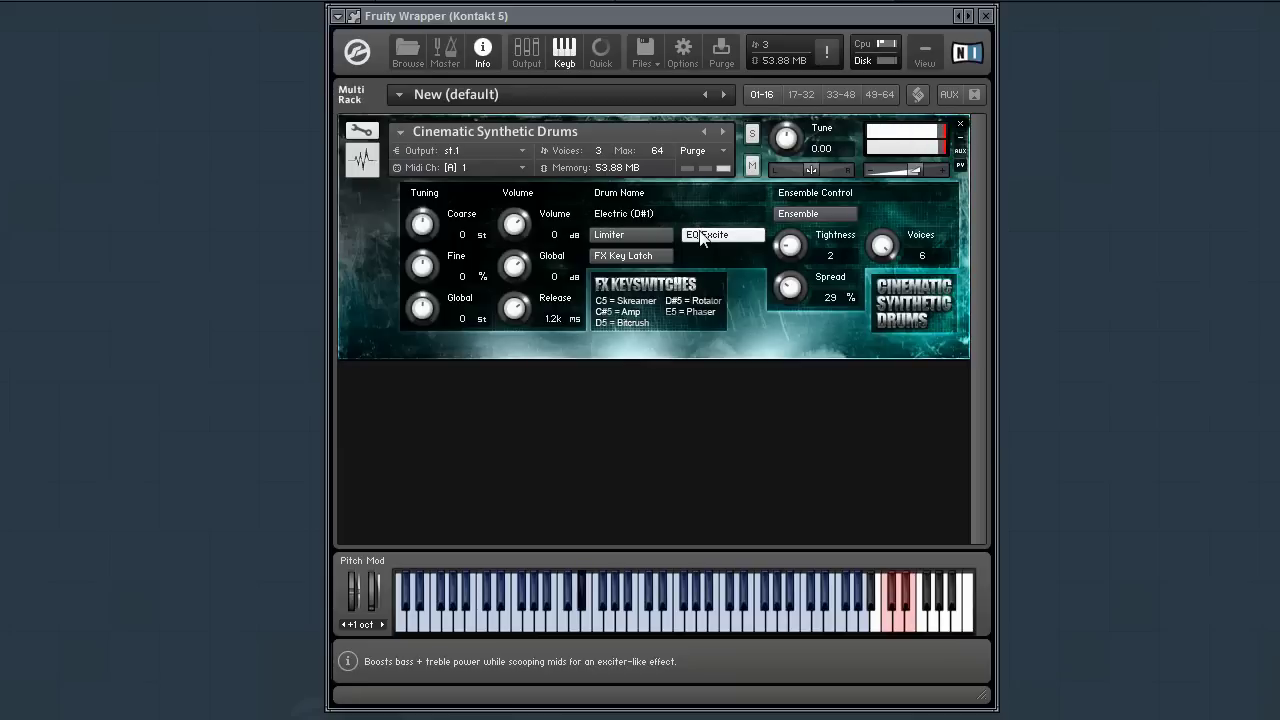
left_click(701, 237)
left_click(703, 238)
left_click(790, 216)
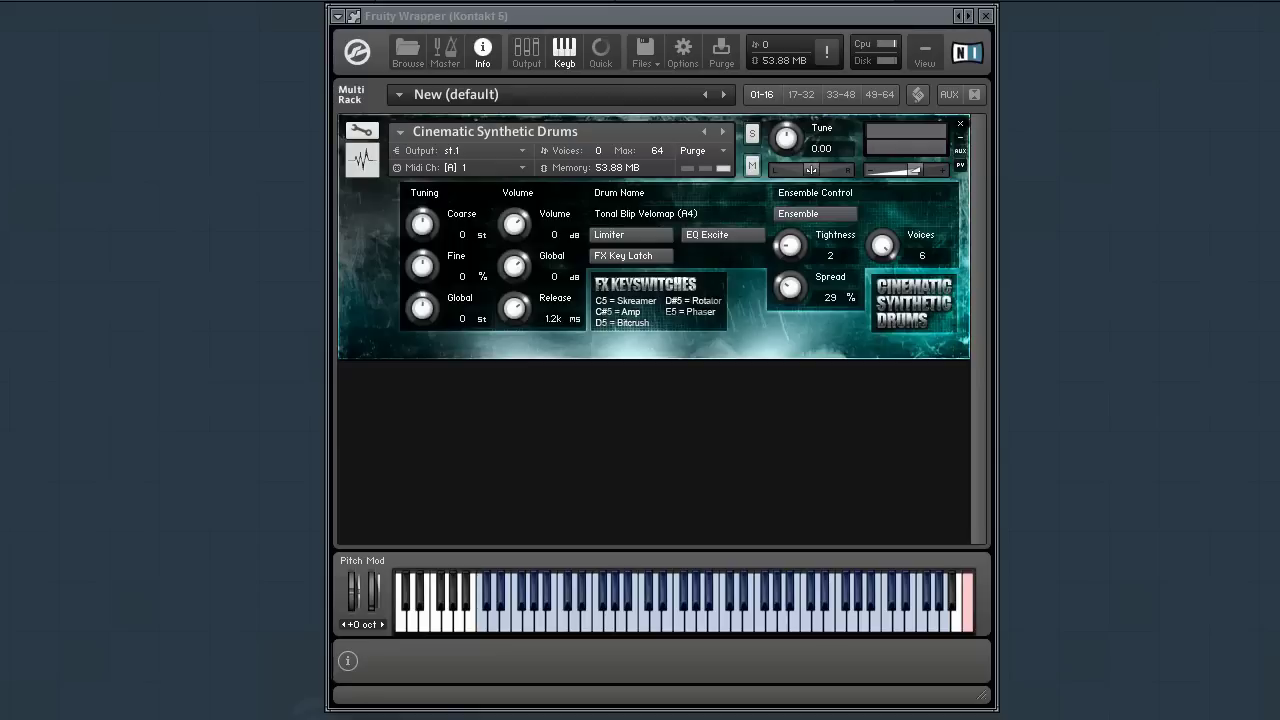
left_click(361, 130)
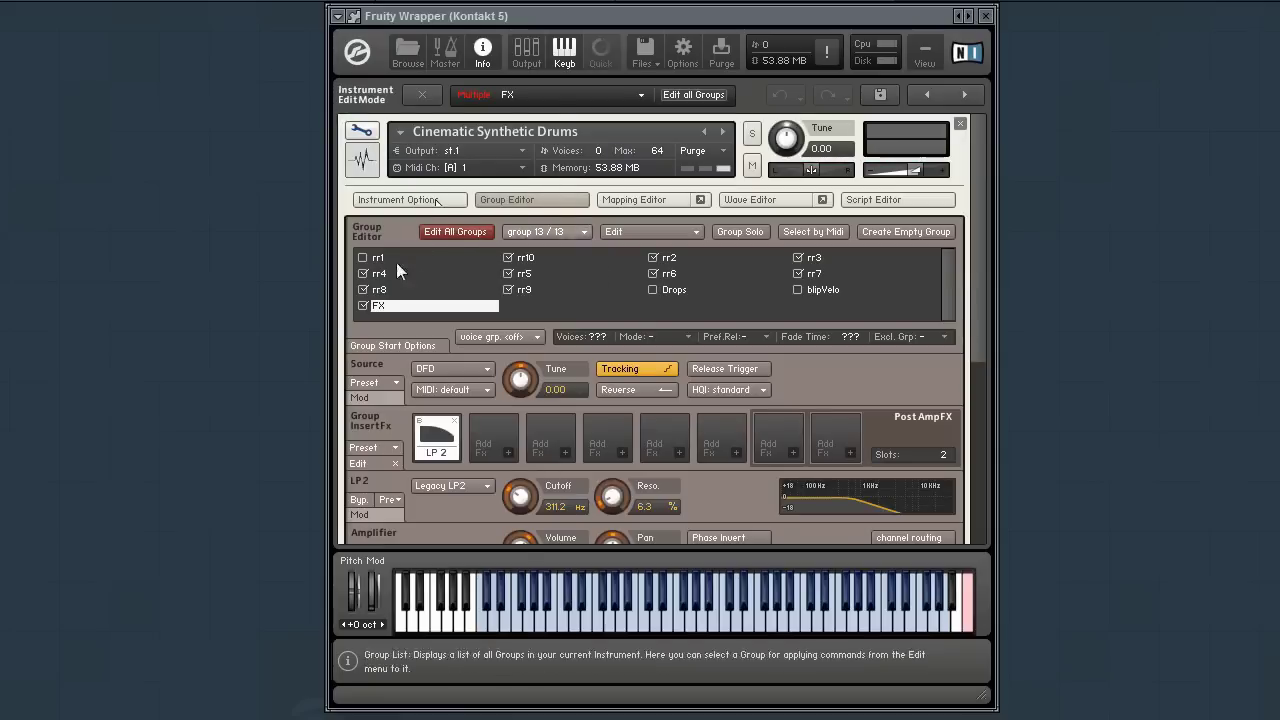
left_click(891, 203)
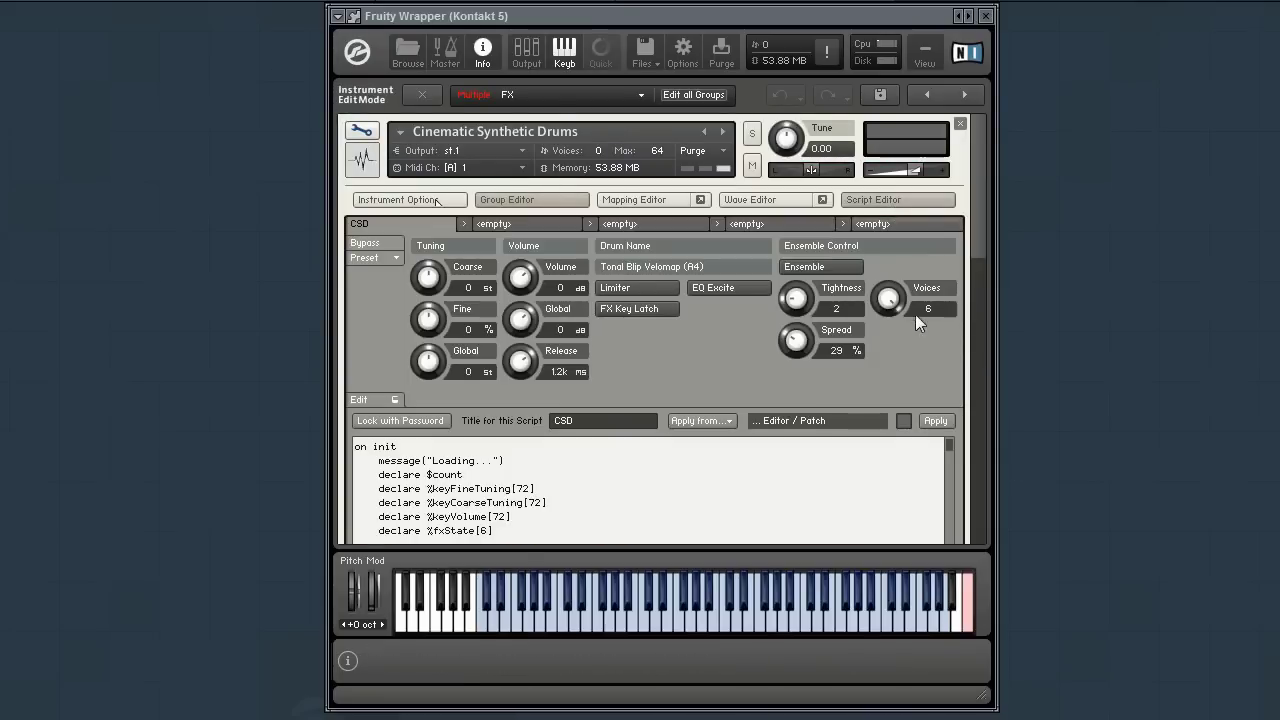
left_click_drag(976, 225, 978, 290)
left_click(827, 314)
scroll(827, 322, "down", 15)
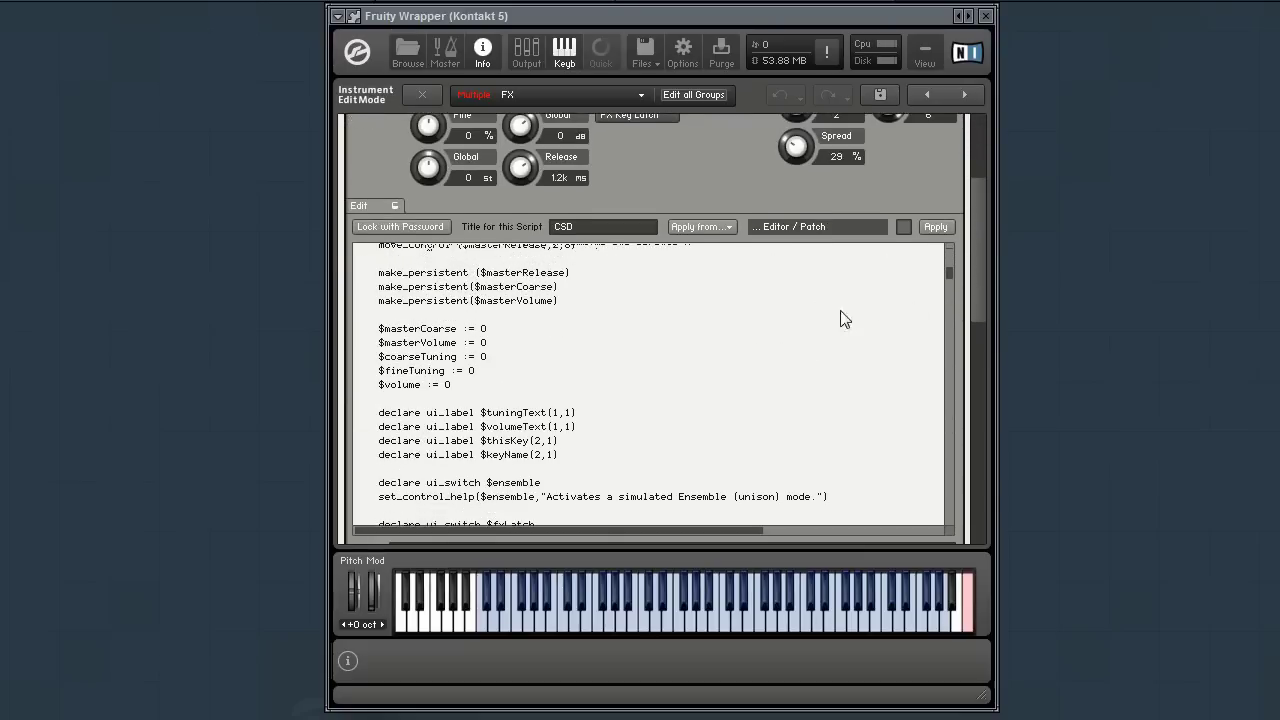
left_click_drag(950, 274, 670, 81)
left_click(424, 94)
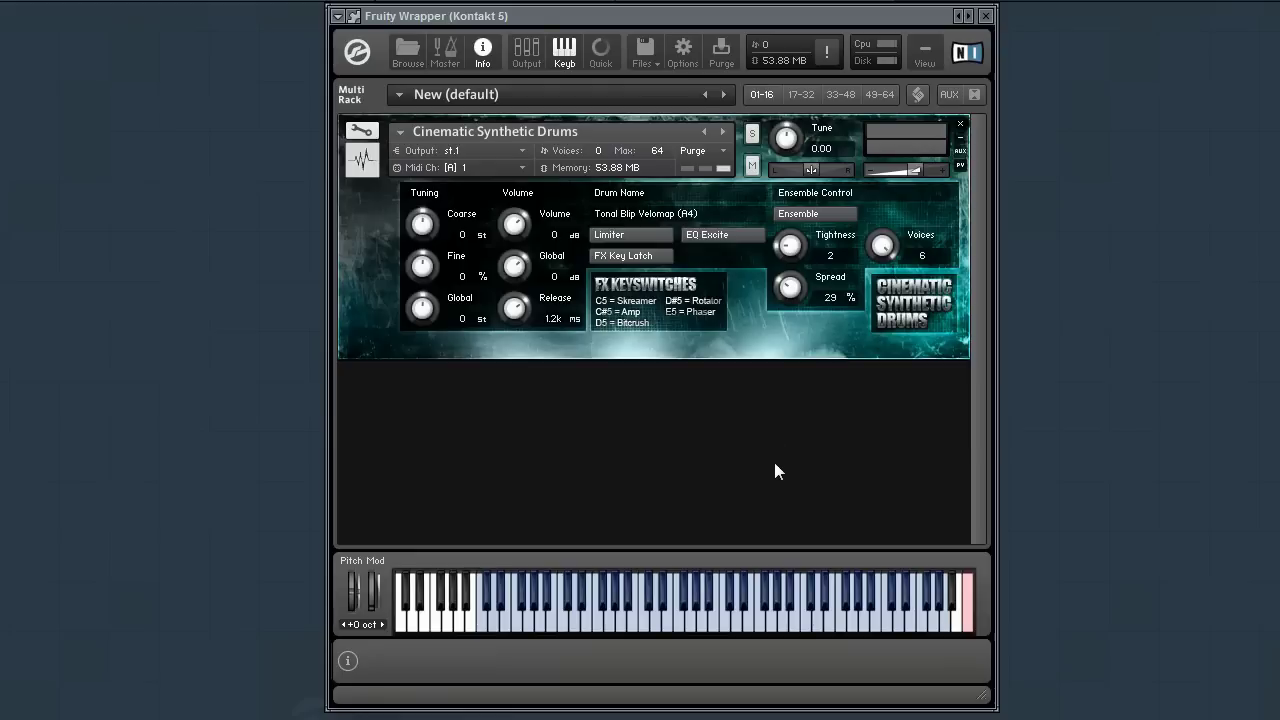